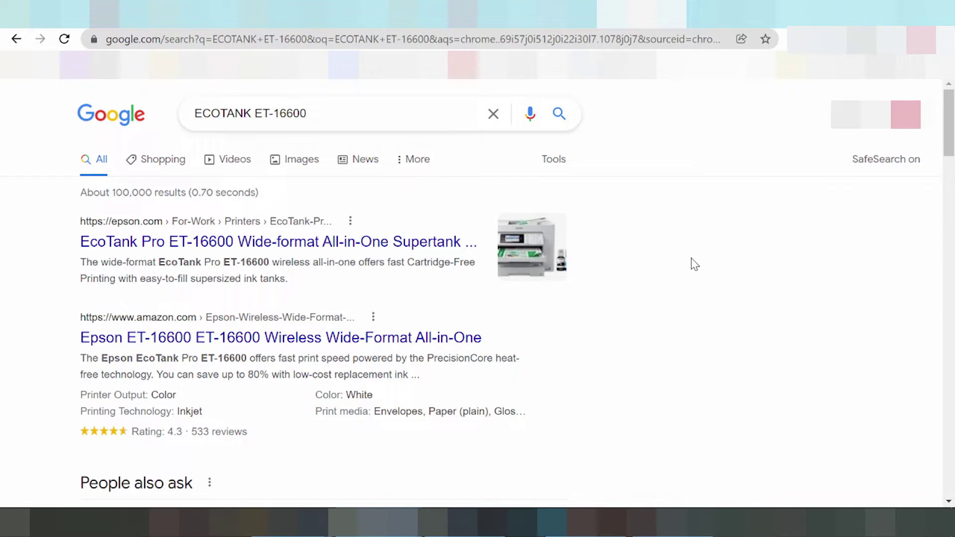
- Search Google for 'ECOTANK ET-16600 driver download'
click(348, 113)
text(driver downlo)
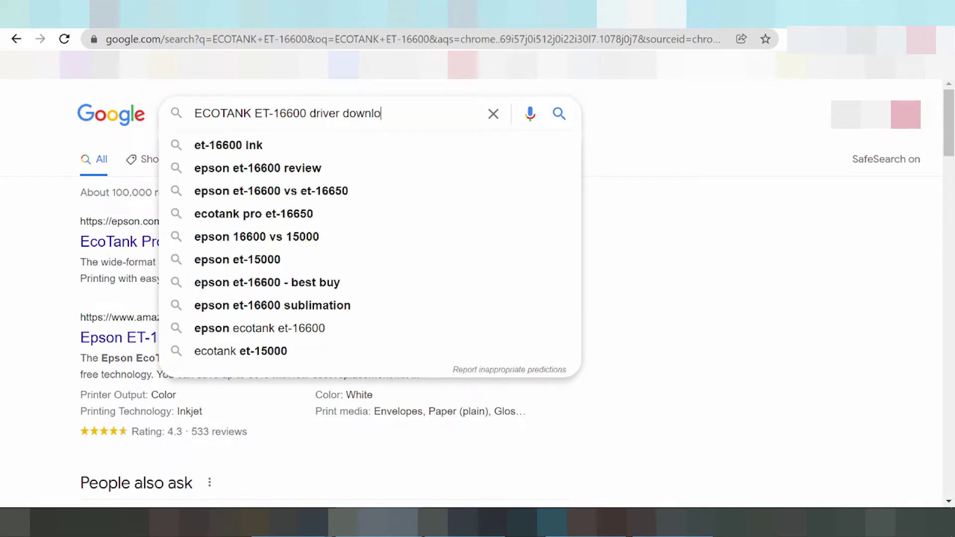
text(ad)
key(Return)
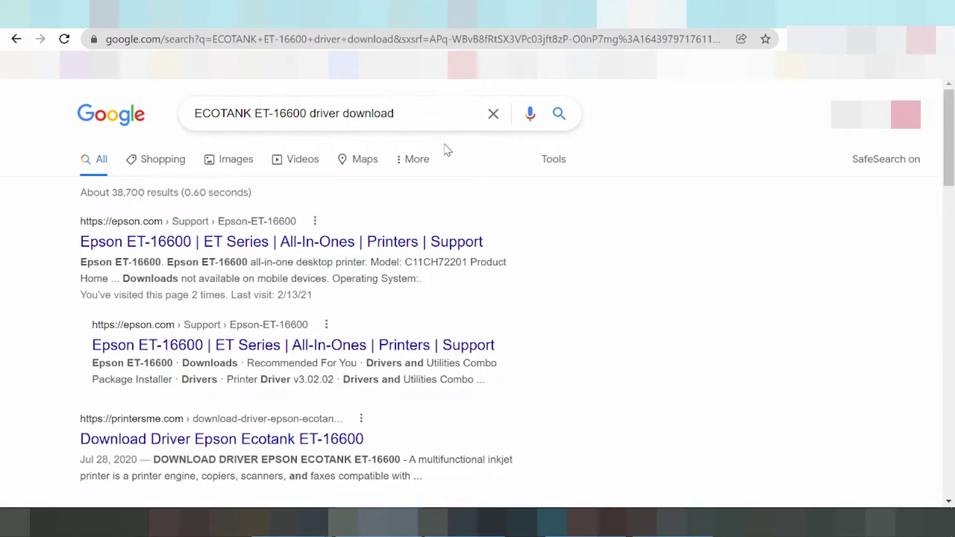
- Look over the results and open the epson.com 'Epson ET-16600 | ET Series' support page
scroll(484, 175, down, 1)
scroll(485, 175, down, 1)
scroll(475, 221, down, 2)
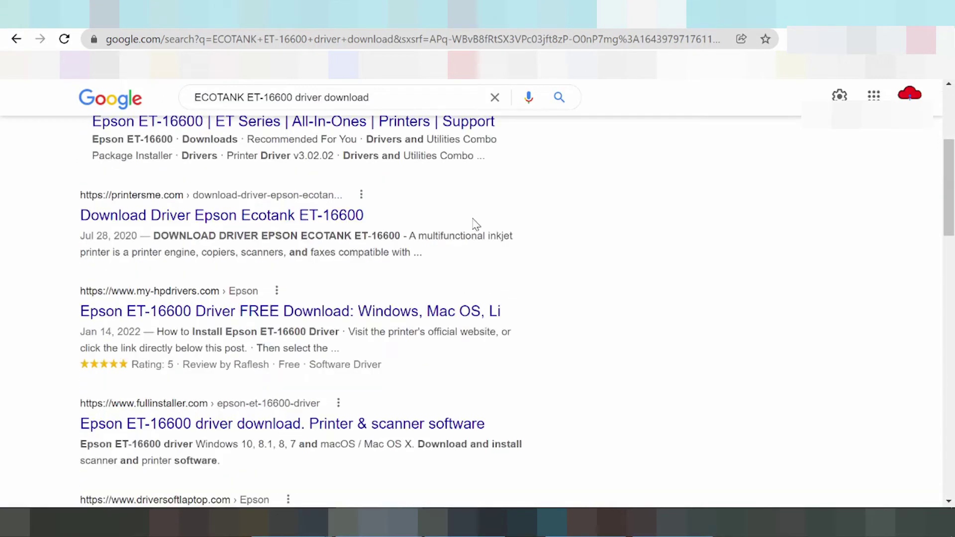
scroll(462, 235, down, 4)
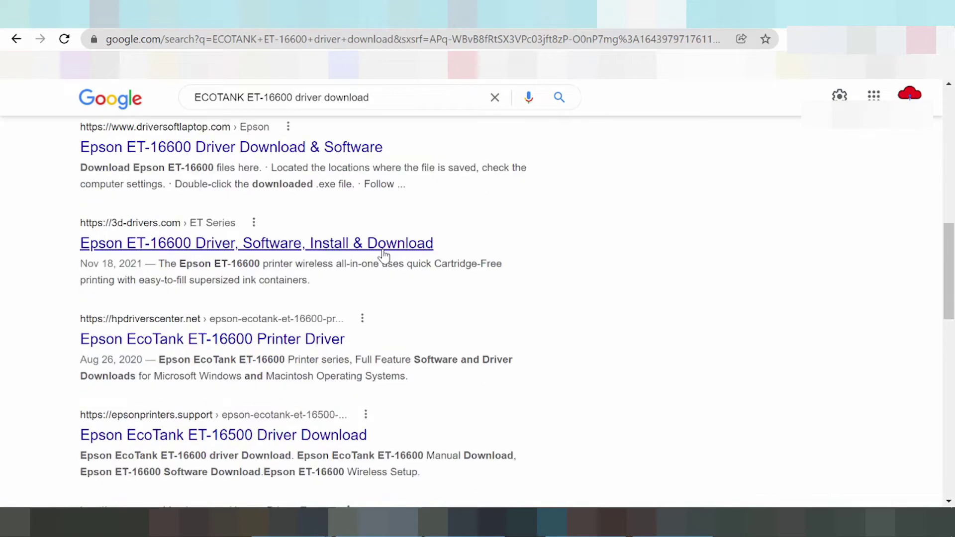
scroll(382, 254, down, 3)
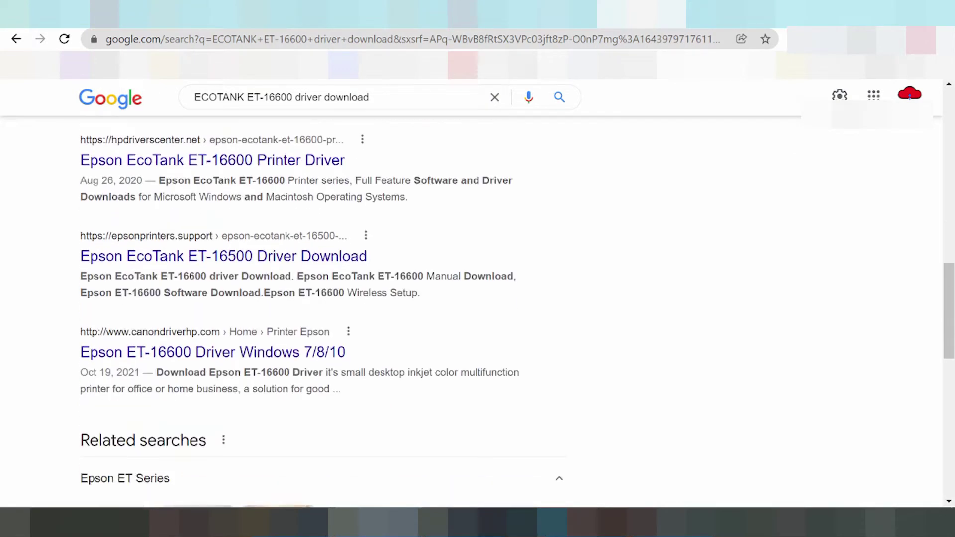
scroll(359, 287, down, 5)
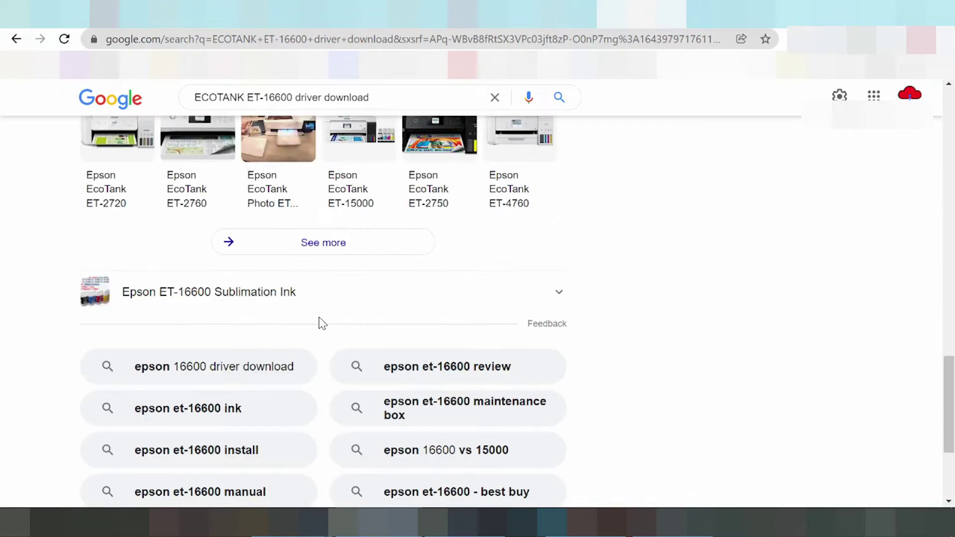
scroll(320, 320, down, 1)
scroll(318, 323, up, 15)
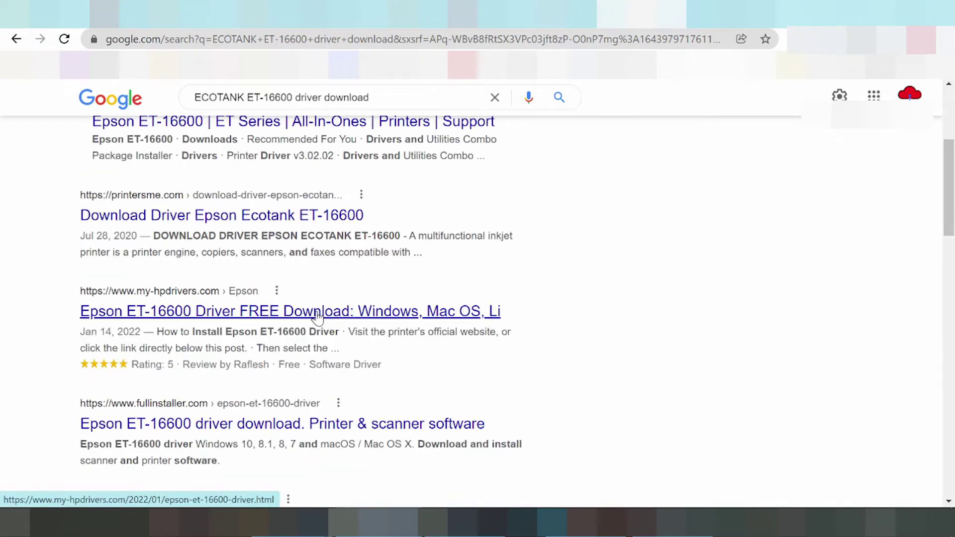
scroll(274, 328, up, 3)
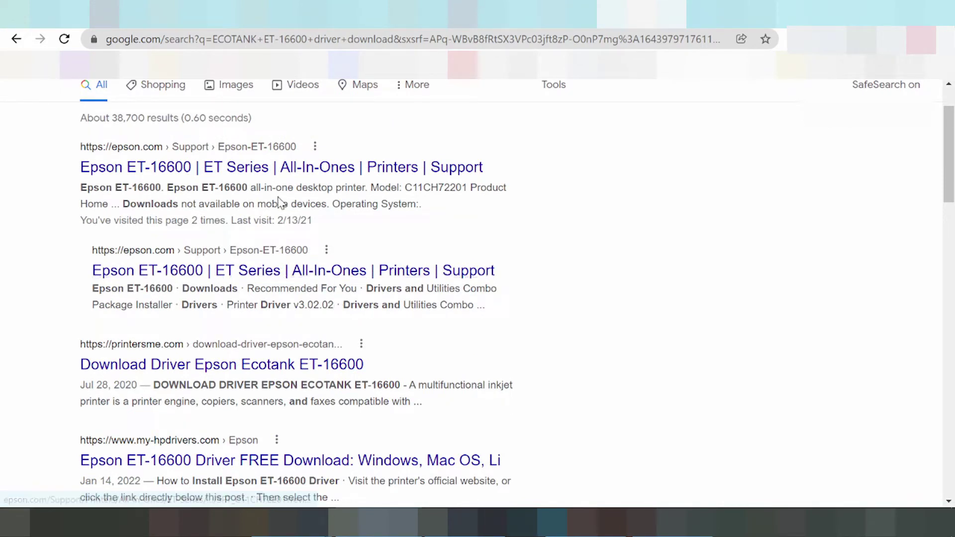
click(203, 270)
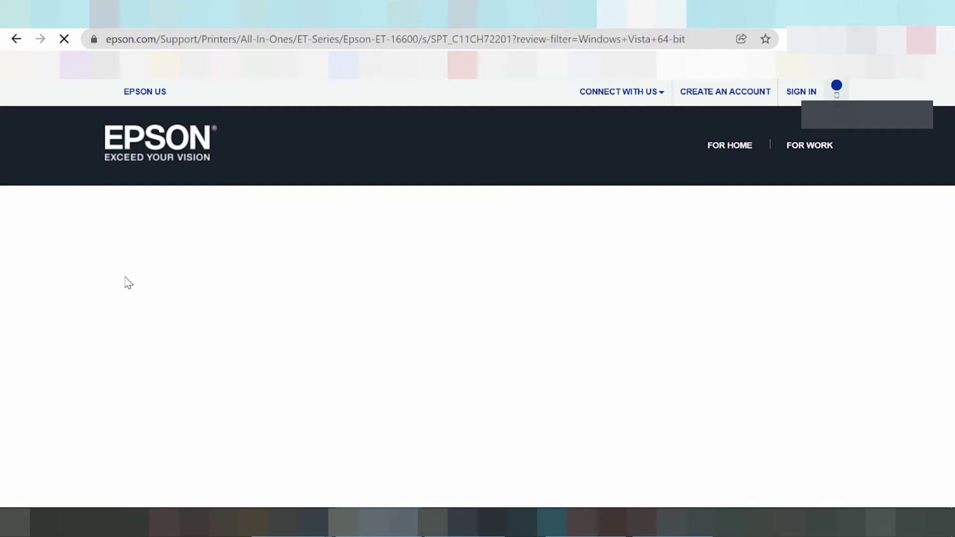
- Scroll slightly down the loading ET-16600 support page toward the Downloads tab
scroll(433, 339, down, 1)
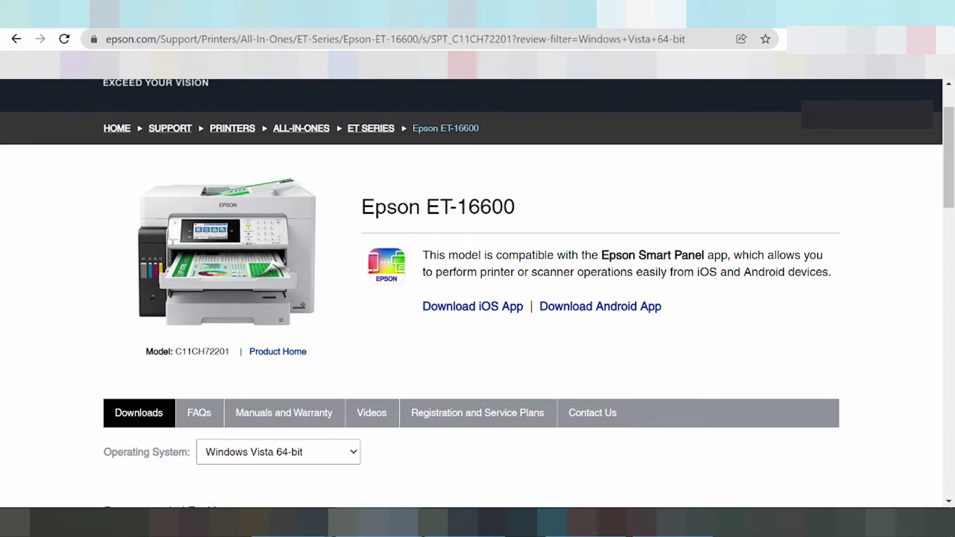
- Open the Operating System dropdown in the ET-16600 Downloads section to list the available systems
scroll(469, 260, down, 5)
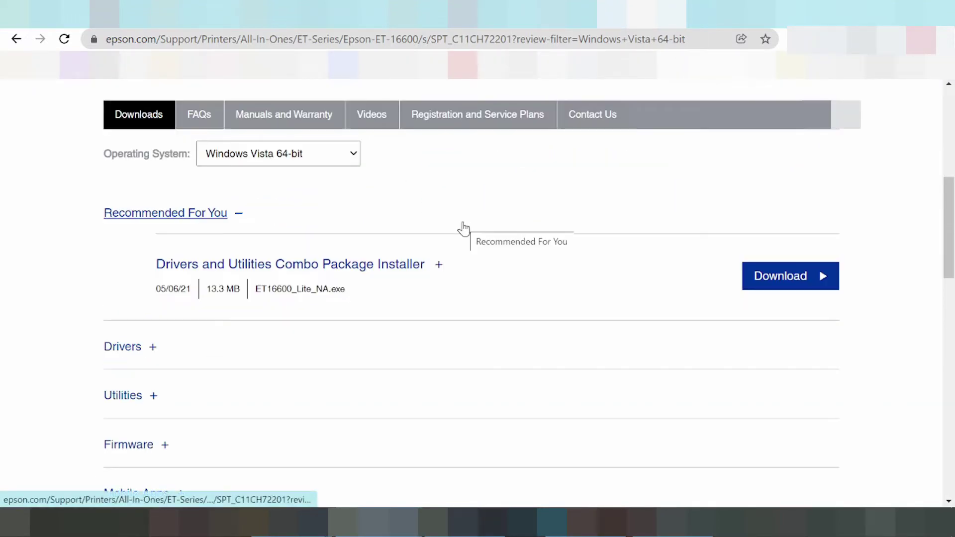
click(310, 158)
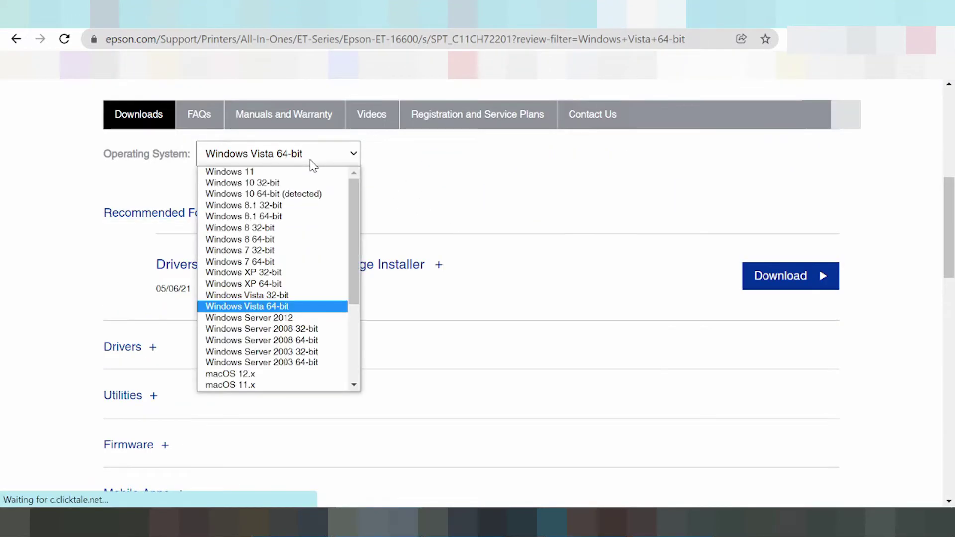
click(309, 159)
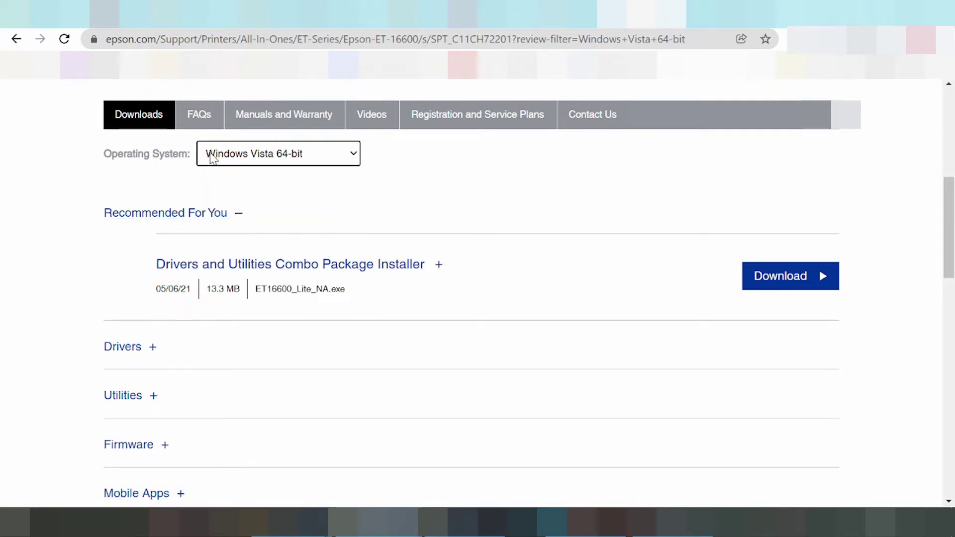
scroll(379, 269, down, 3)
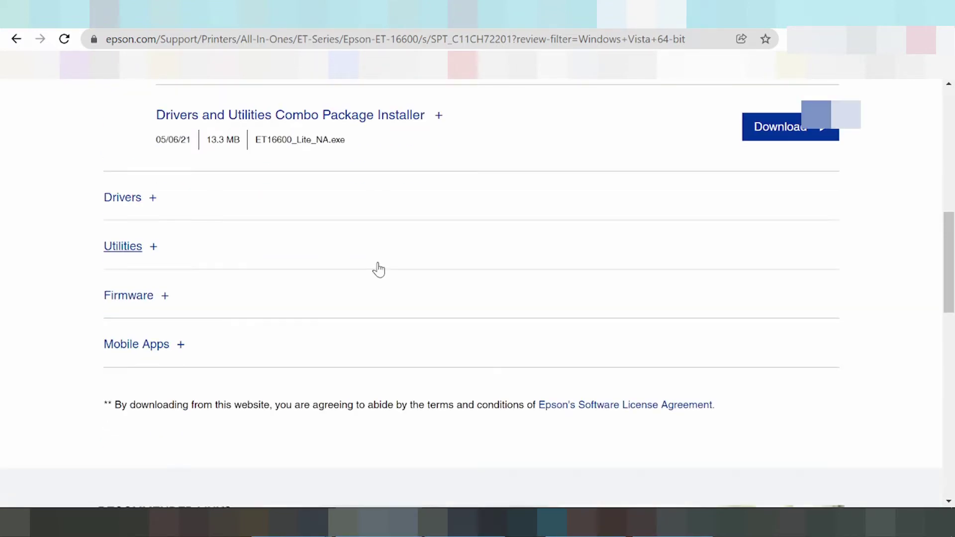
scroll(368, 275, up, 3)
click(282, 155)
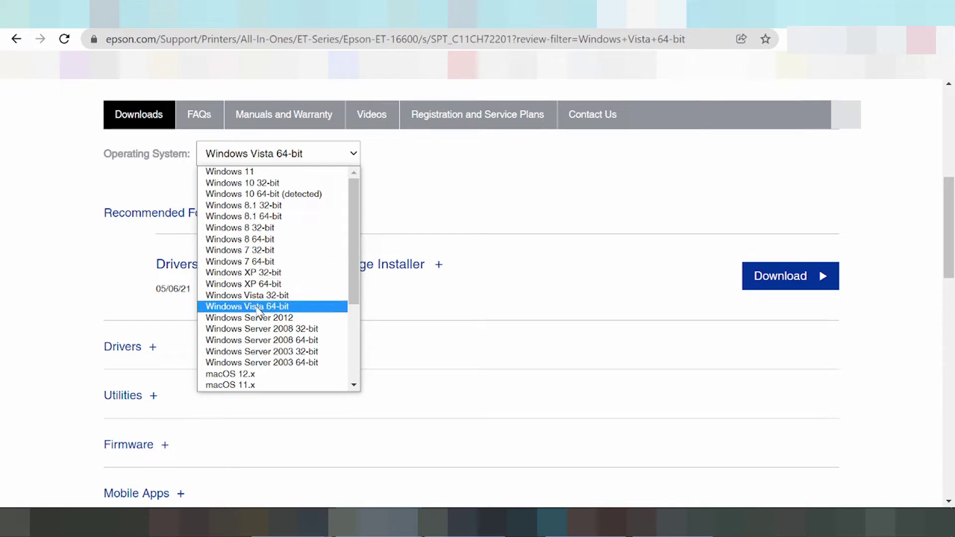
- Switch the downloads filter from Windows Vista 64-bit to Windows 11 and apply it with GO
scroll(284, 319, down, 3)
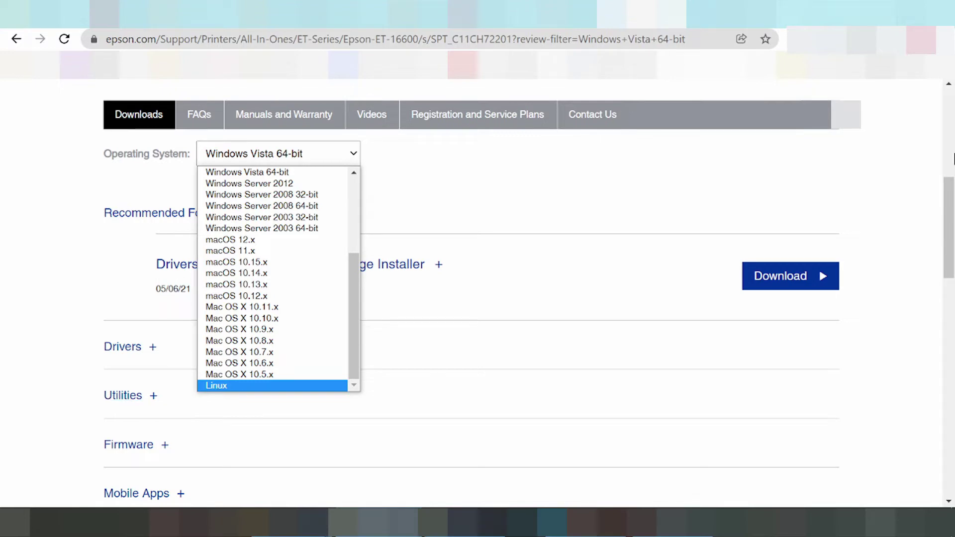
click(480, 243)
scroll(447, 259, up, 6)
scroll(424, 194, down, 4)
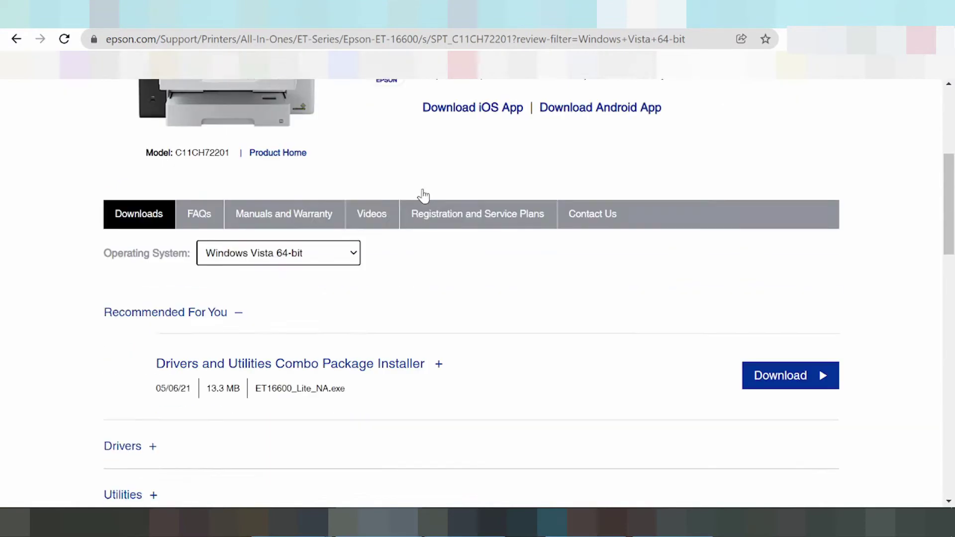
scroll(413, 211, up, 2)
scroll(402, 225, up, 1)
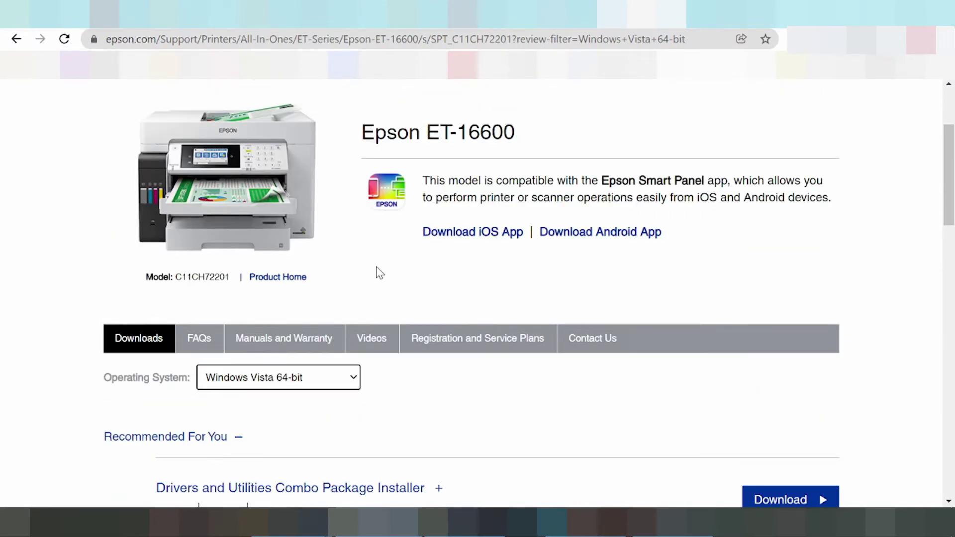
click(309, 384)
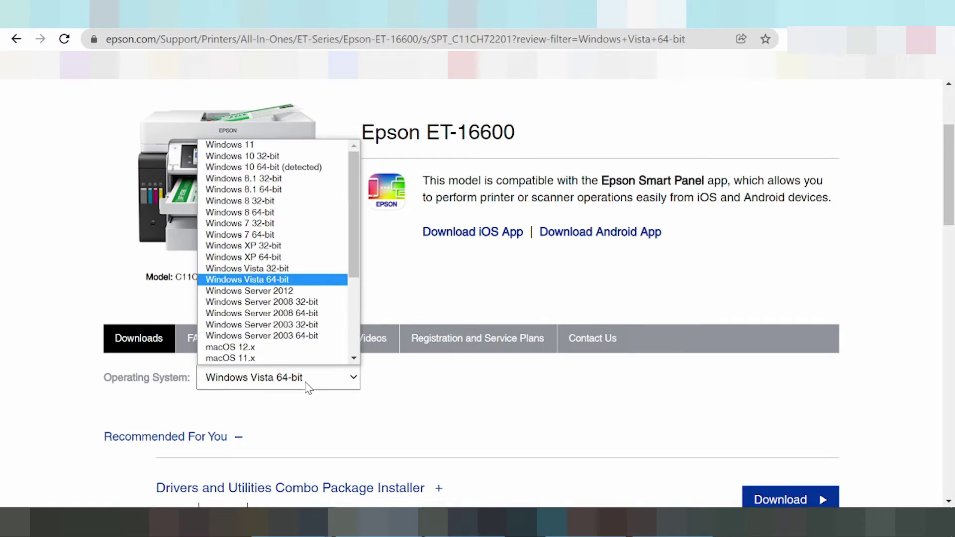
click(230, 145)
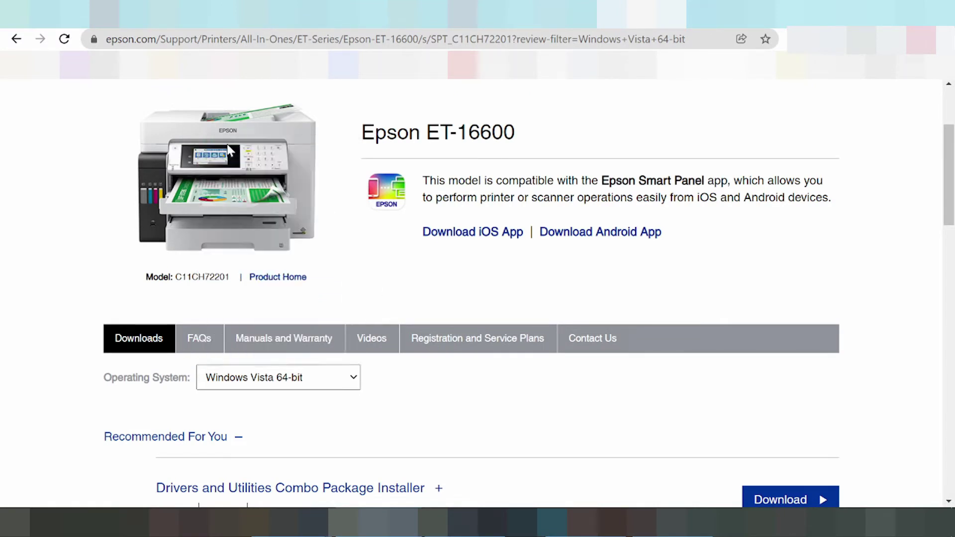
scroll(385, 340, down, 3)
click(395, 237)
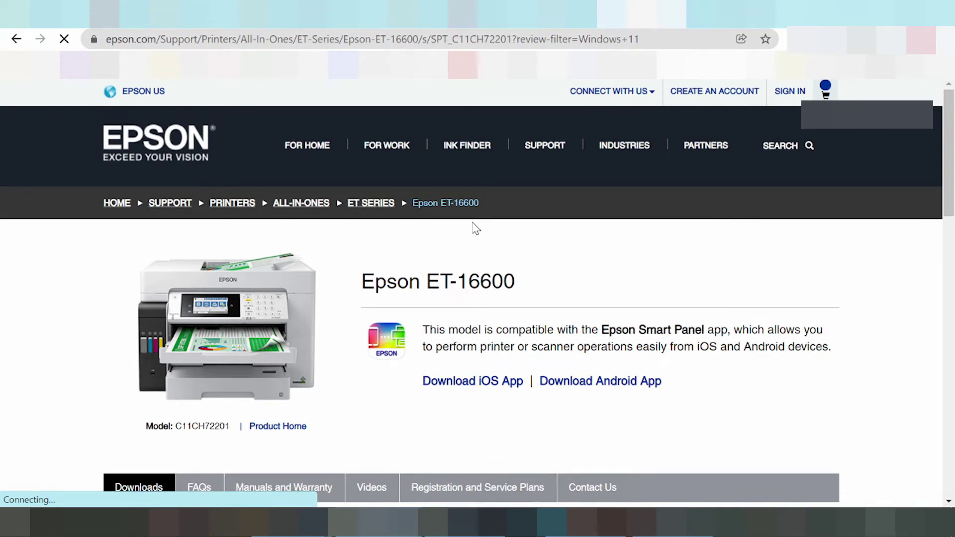
- Scroll down to the Windows 11 recommended download, the 13.3 MB ET16600_Lite_NA.exe combo installer
scroll(510, 174, down, 5)
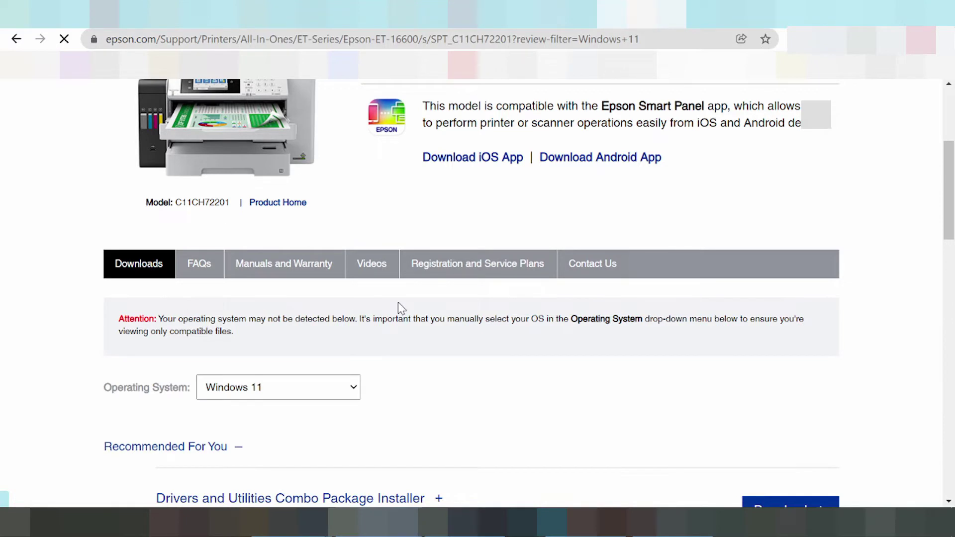
scroll(447, 367, down, 1)
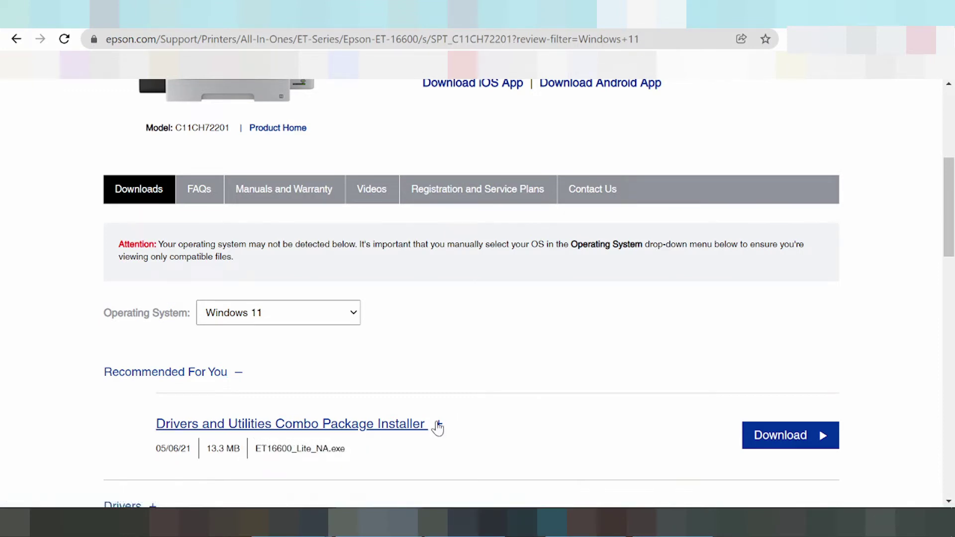
- Review the combo package contents, highlighting the scanner driver, FAX Utility, Software Updater and compatible Windows versions
scroll(453, 382, down, 4)
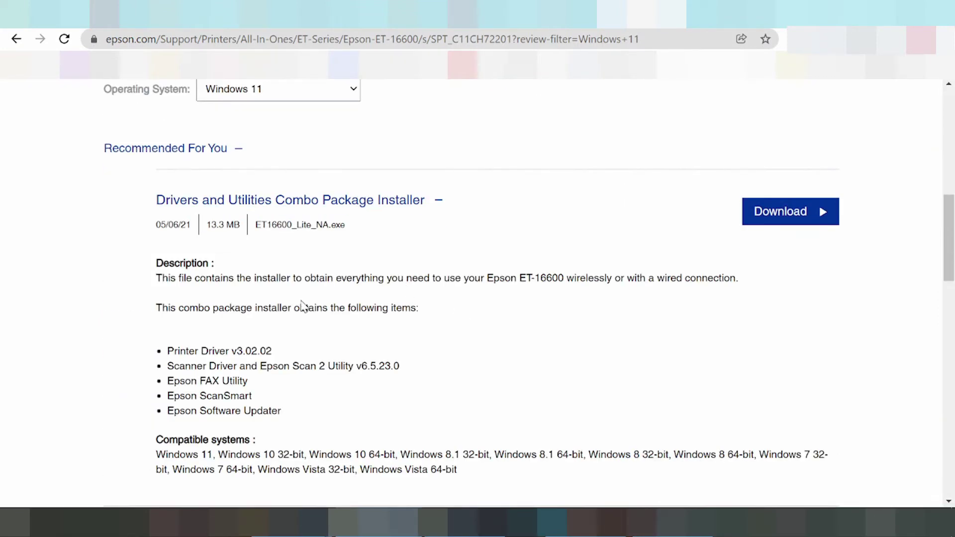
scroll(443, 305, down, 2)
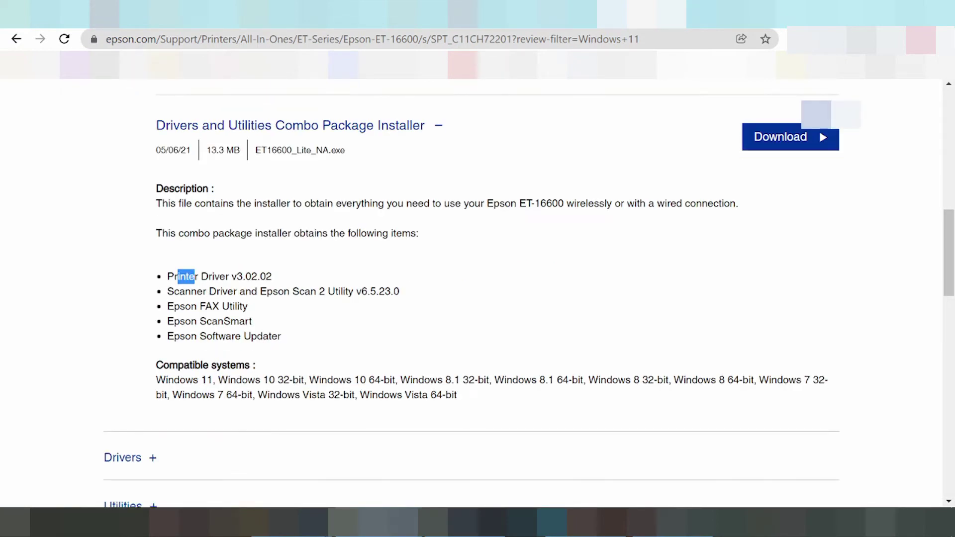
drag(185, 291, 367, 291)
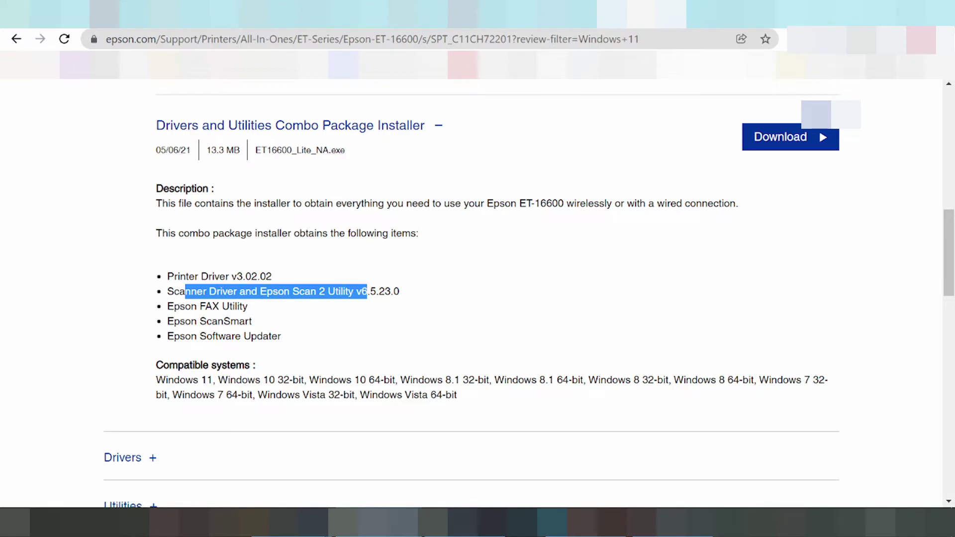
click(367, 291)
drag(191, 305, 250, 321)
drag(174, 336, 236, 335)
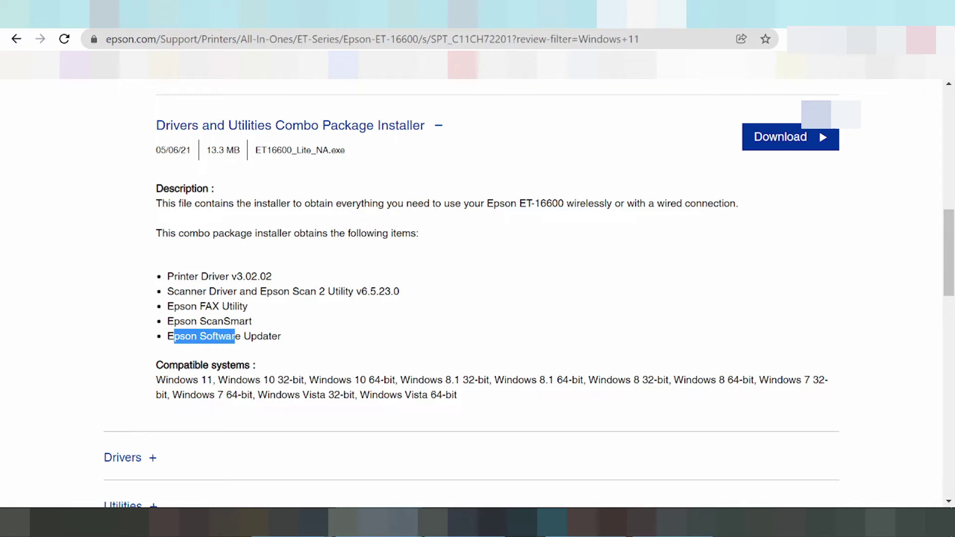
drag(163, 365, 258, 365)
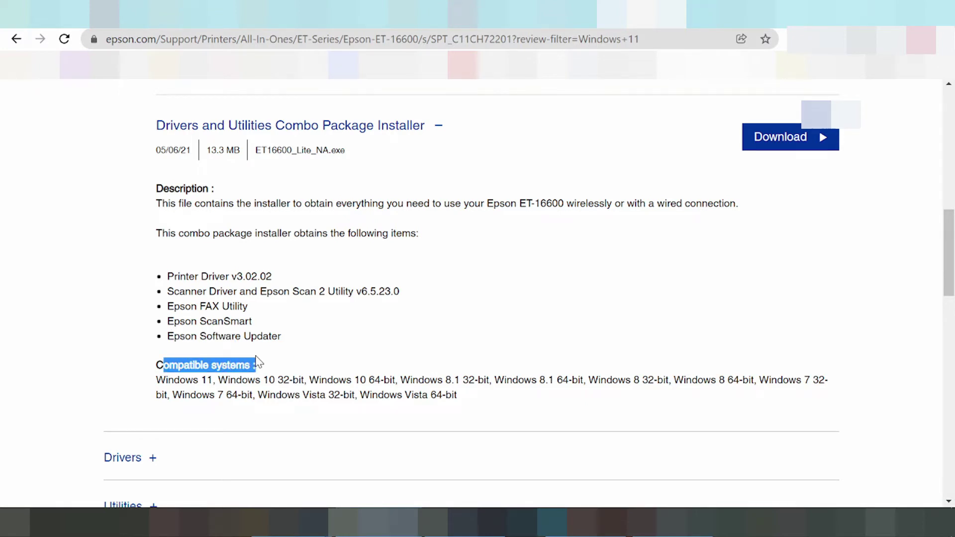
drag(180, 380, 247, 381)
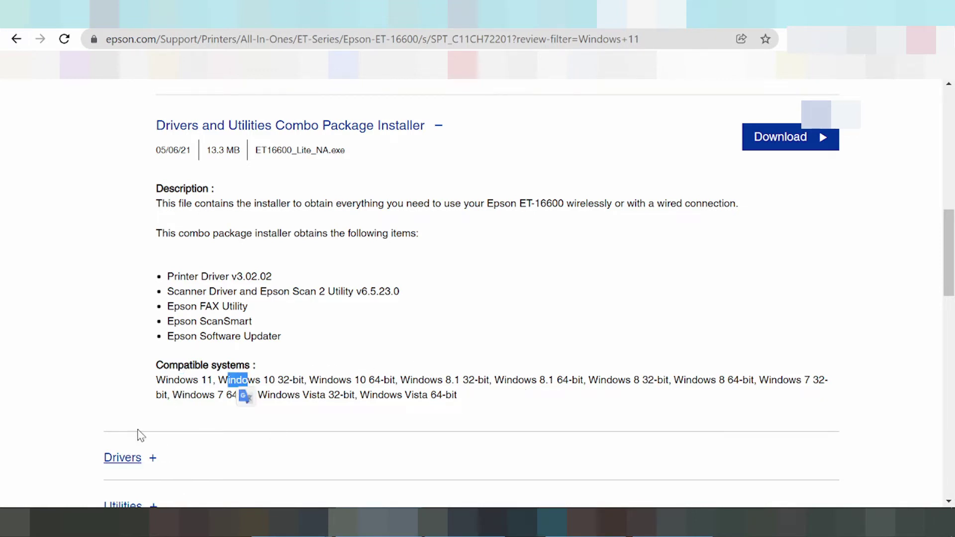
scroll(348, 328, down, 3)
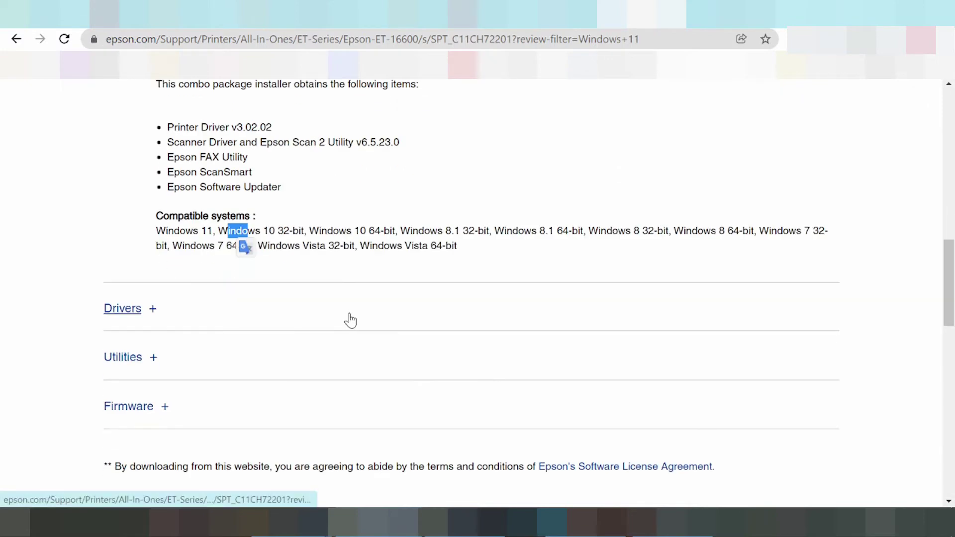
- Expand Drivers and show Printer Driver v3.02.02 details, highlighting Windows 11 among compatible systems
click(153, 311)
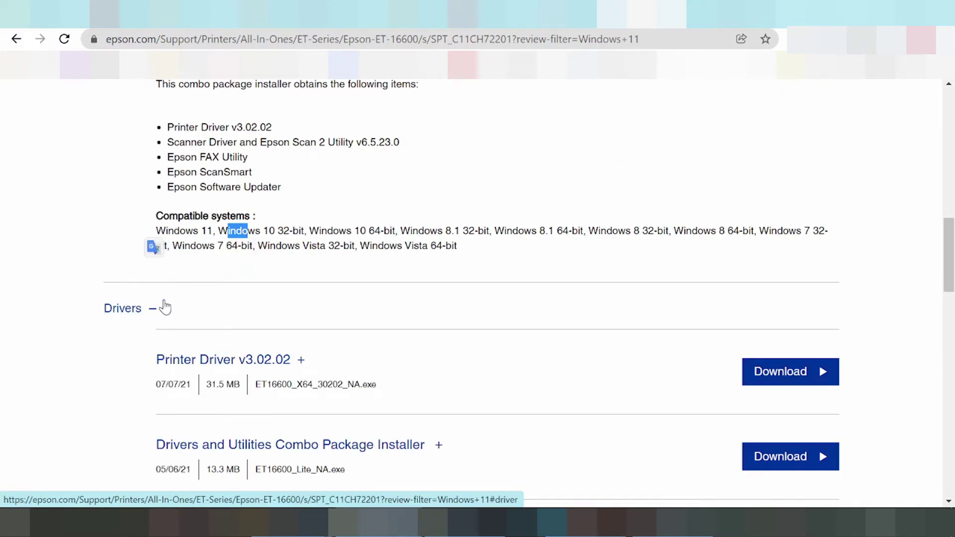
scroll(169, 299, down, 1)
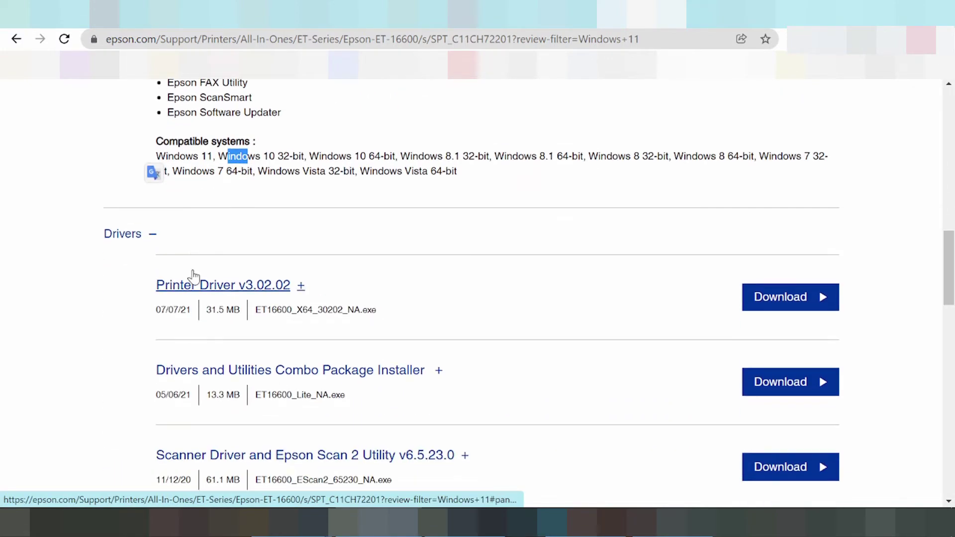
click(300, 290)
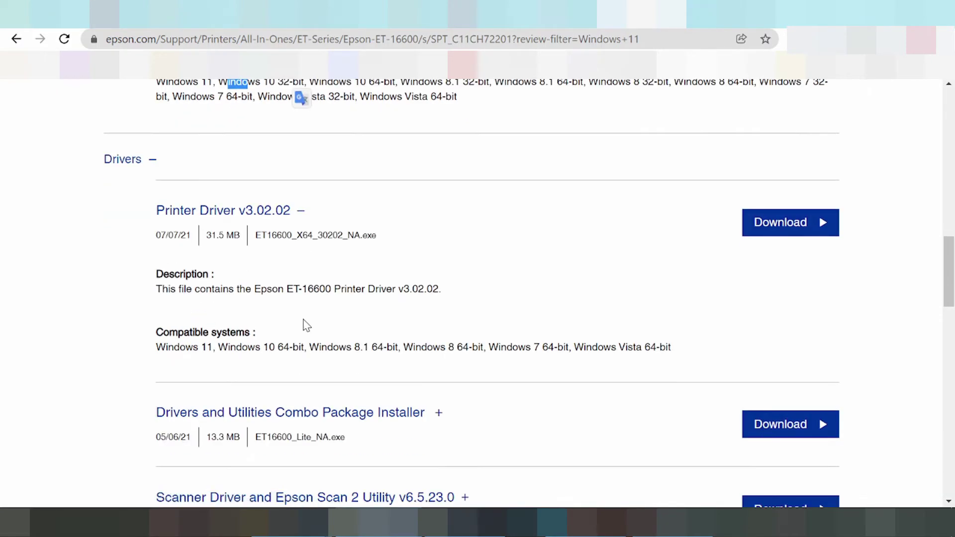
drag(164, 331, 242, 348)
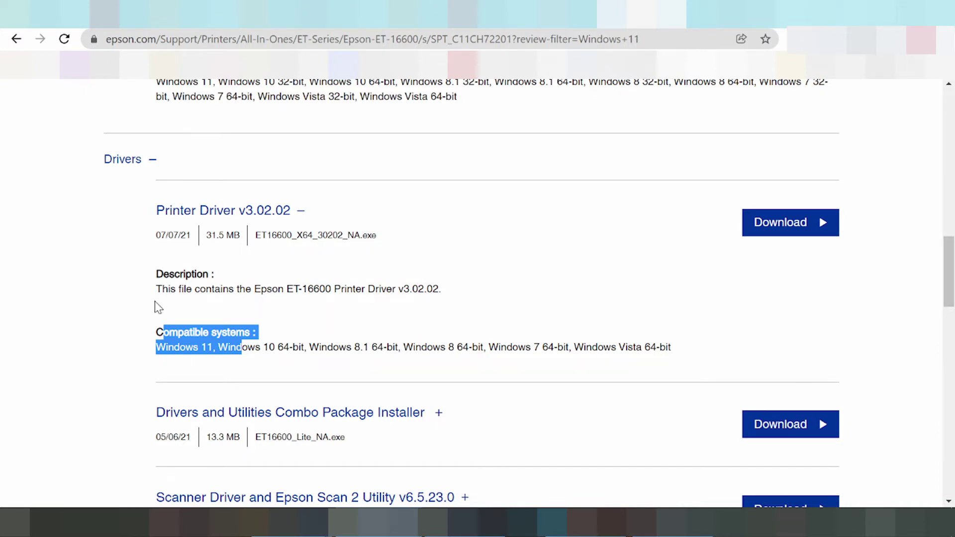
- Show the Scanner Driver and Epson Scan 2 Utility v6.5.23.0 details, highlighting its description text
scroll(184, 248, down, 3)
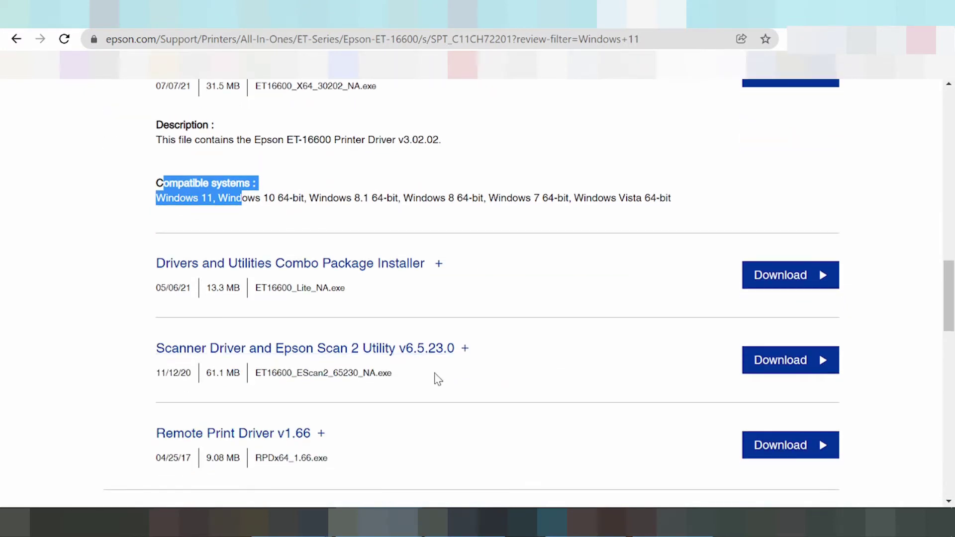
click(465, 349)
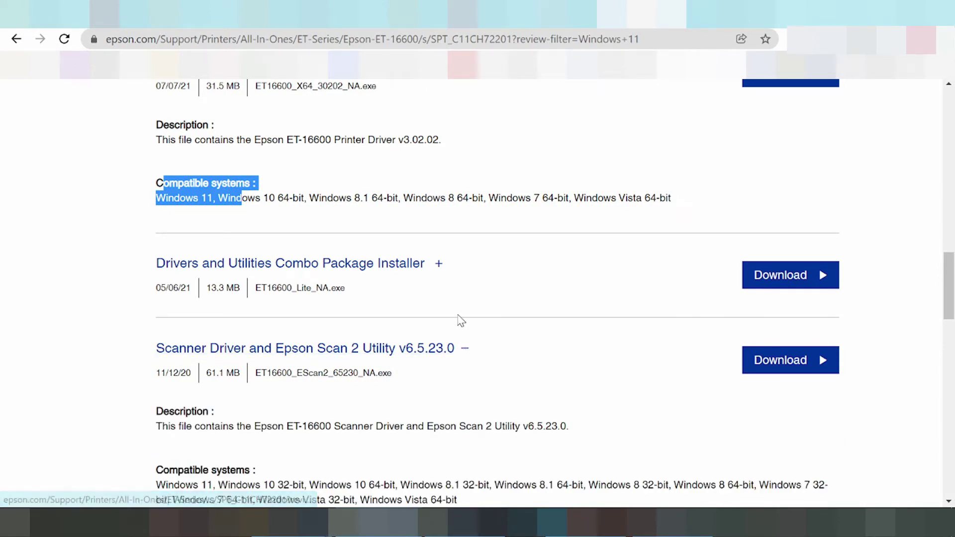
scroll(465, 318, down, 2)
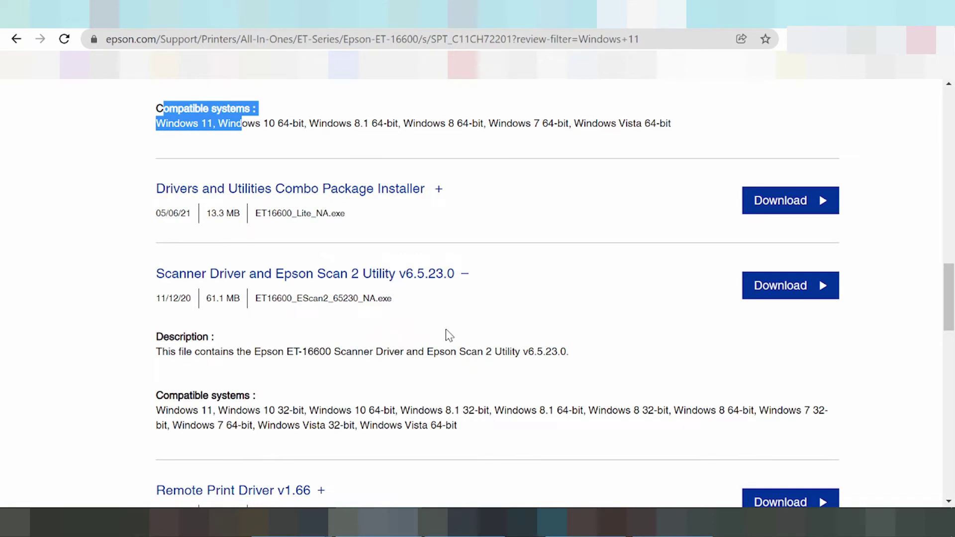
drag(340, 352, 520, 352)
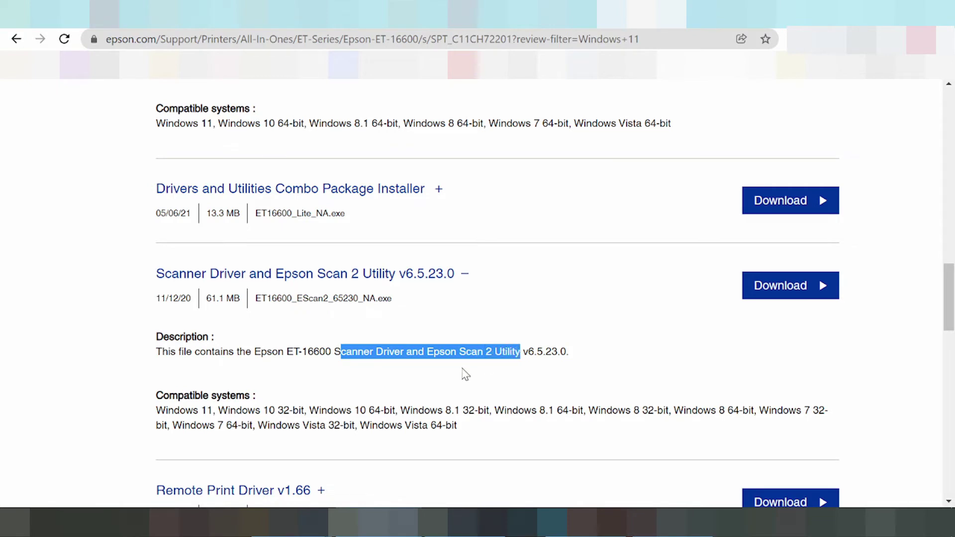
drag(193, 395, 295, 425)
scroll(180, 353, down, 3)
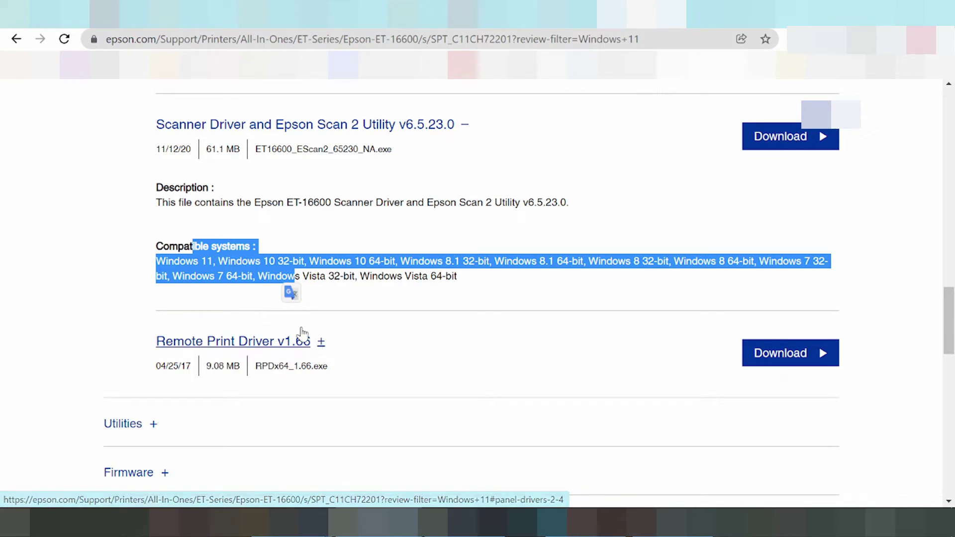
- Show the Remote Print Driver v1.66 details and highlight the internet connection requirement in its note
click(321, 342)
scroll(341, 331, down, 3)
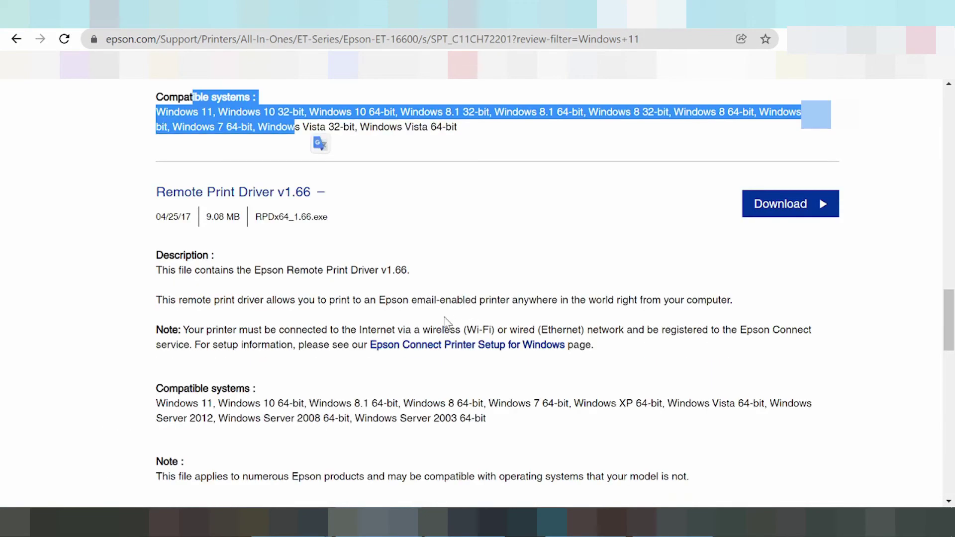
drag(356, 330, 609, 336)
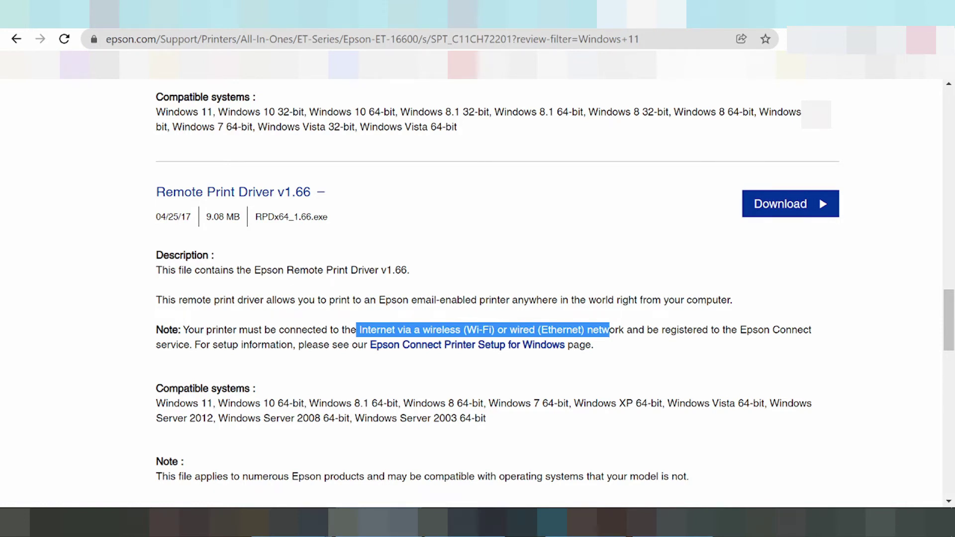
scroll(572, 343, down, 3)
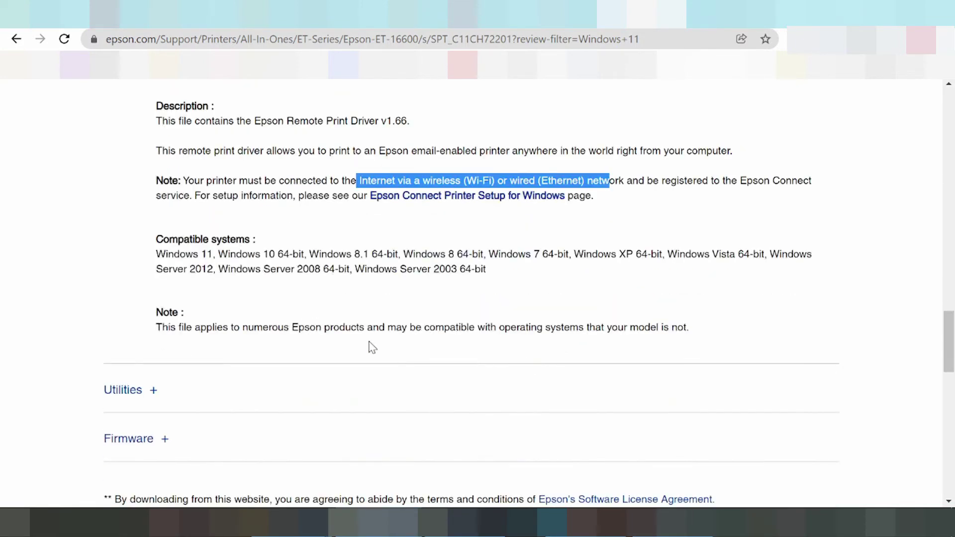
click(390, 367)
- Highlight the Compatible systems heading and the note about other Epson products
drag(184, 239, 256, 240)
click(155, 323)
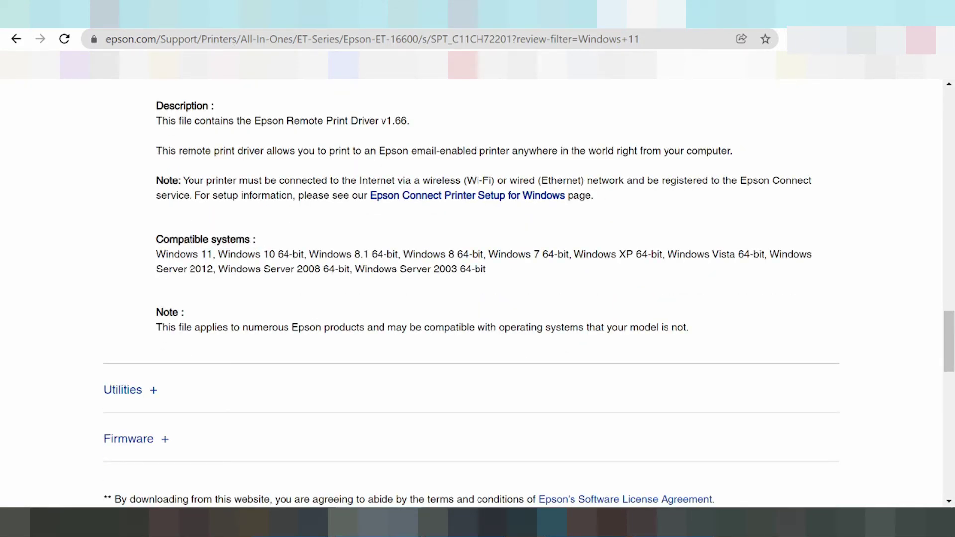
drag(162, 328, 636, 327)
scroll(326, 290, down, 2)
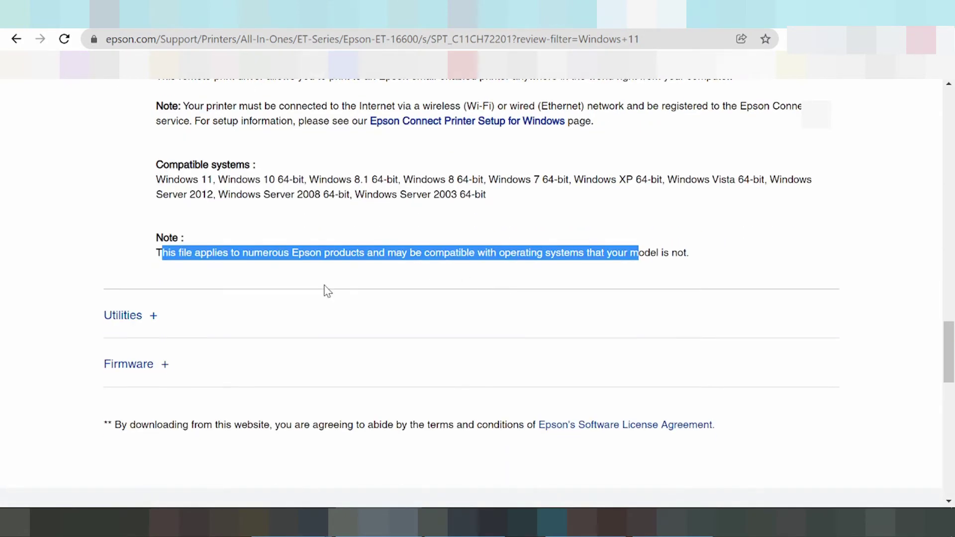
- Expand Utilities and show the Epson Software Updater v4.6.2 and Epson ScanSmart v3.6.1 details
click(183, 310)
scroll(214, 268, down, 2)
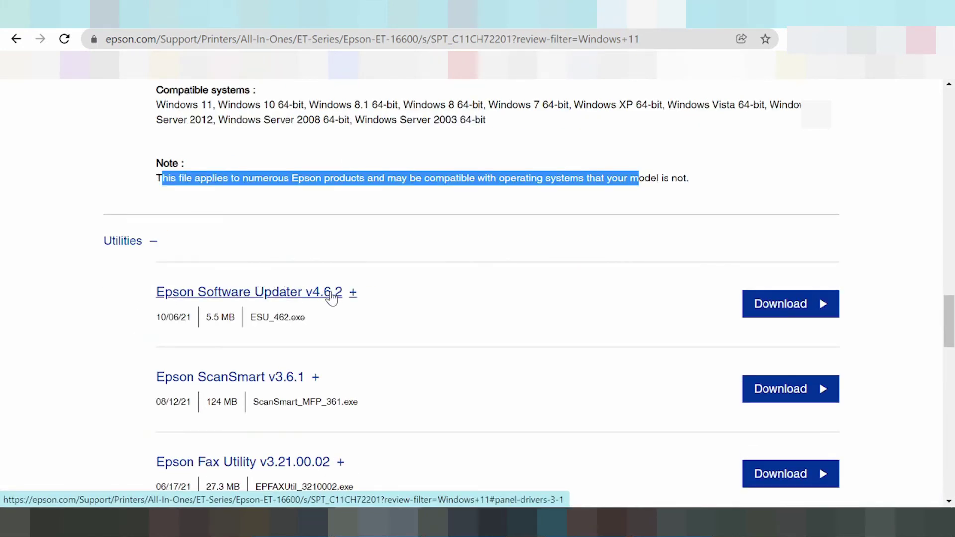
click(354, 297)
scroll(362, 288, down, 5)
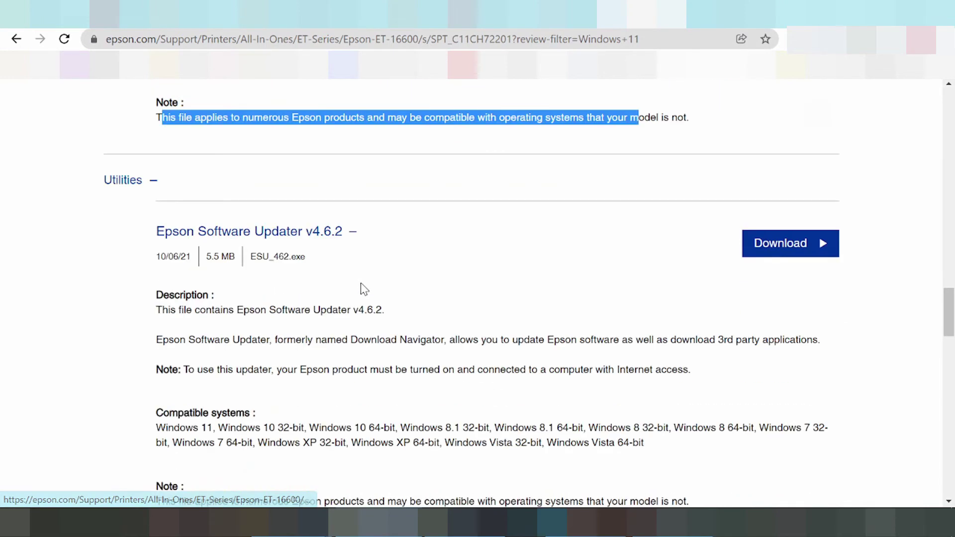
scroll(249, 320, down, 2)
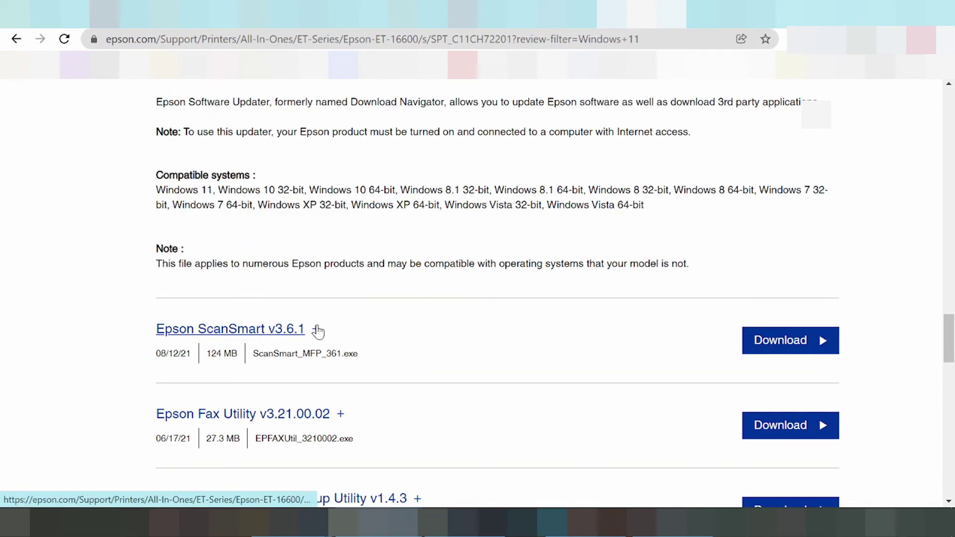
click(316, 329)
scroll(316, 328, down, 3)
scroll(304, 313, down, 3)
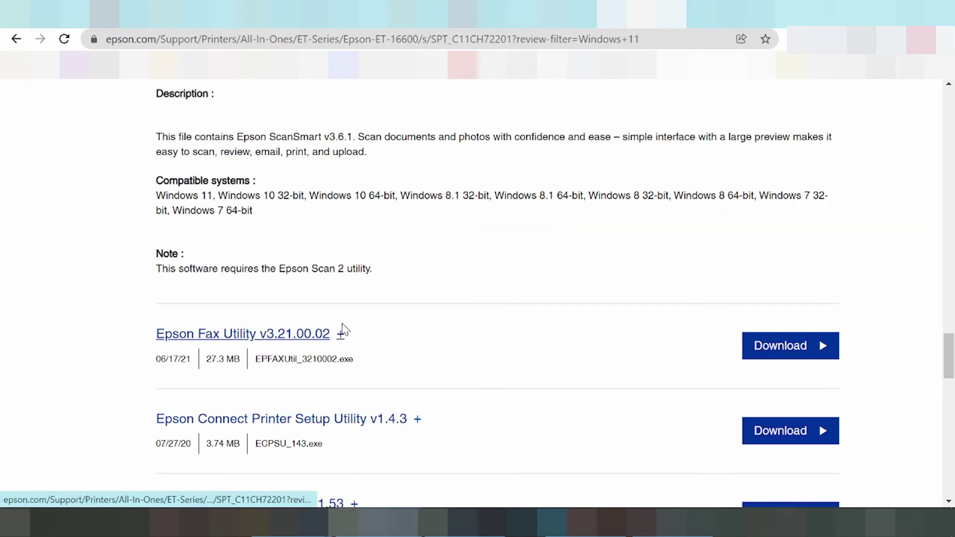
- Show the Fax Utility v3.21.00.02 and Connect Printer Setup Utility details, highlighting the Epson Connect services
click(341, 333)
scroll(249, 348, down, 5)
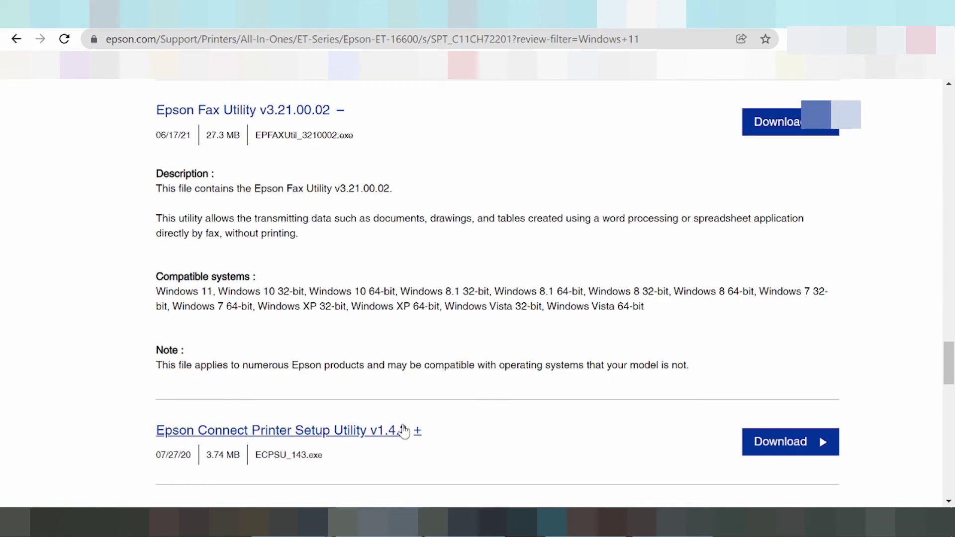
click(408, 431)
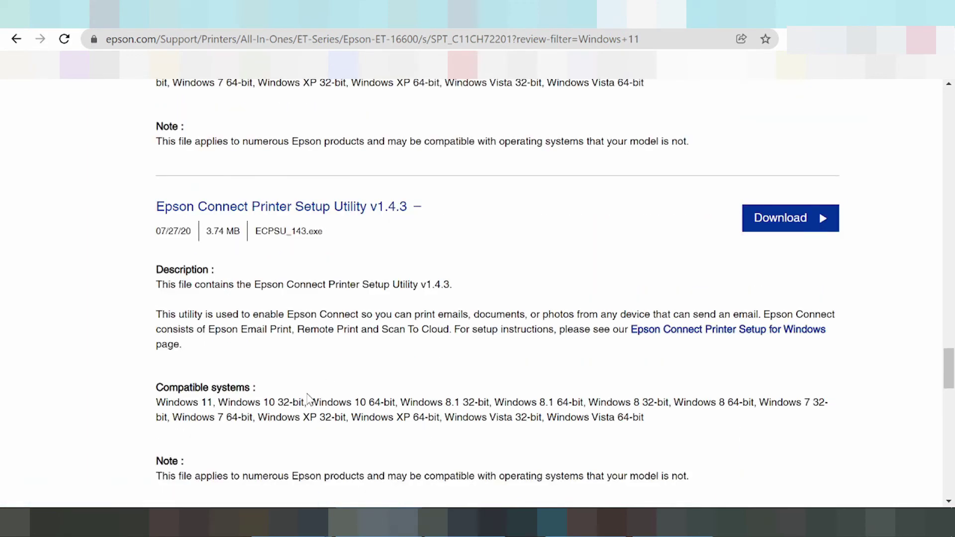
drag(241, 329, 367, 331)
scroll(514, 294, down, 9)
scroll(402, 316, up, 3)
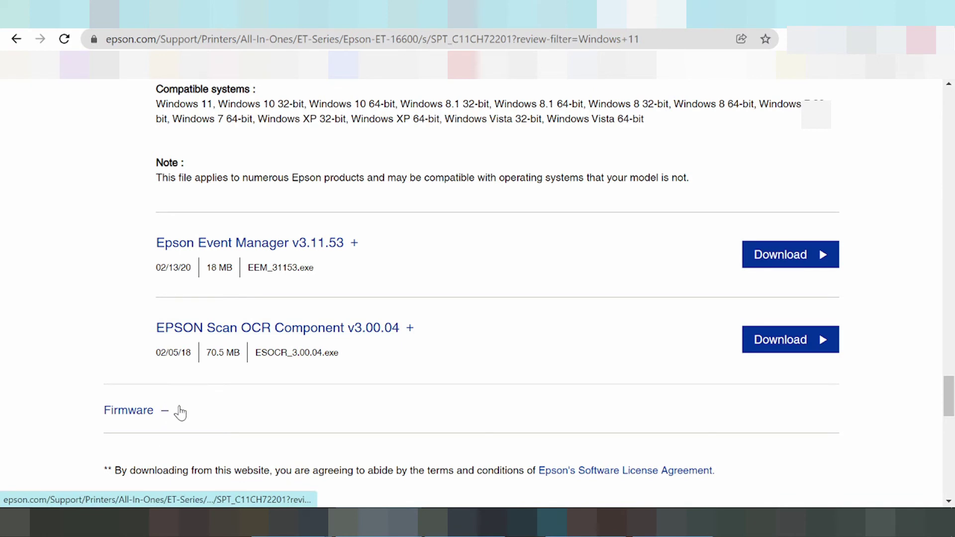
- Expand Firmware and show the Recovery Mode Firmware version CI27L7 notes, then scroll back up
click(169, 417)
scroll(169, 416, down, 3)
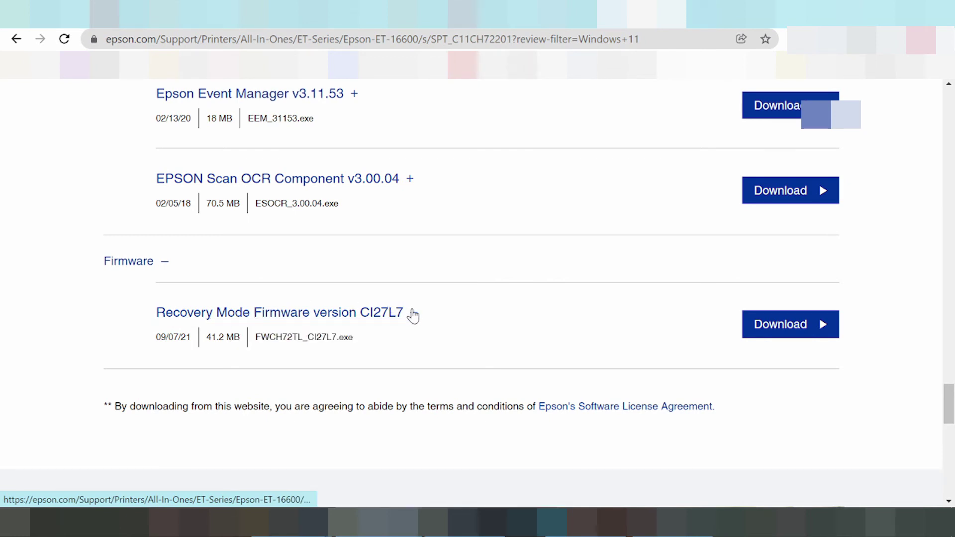
click(414, 313)
scroll(448, 297, down, 3)
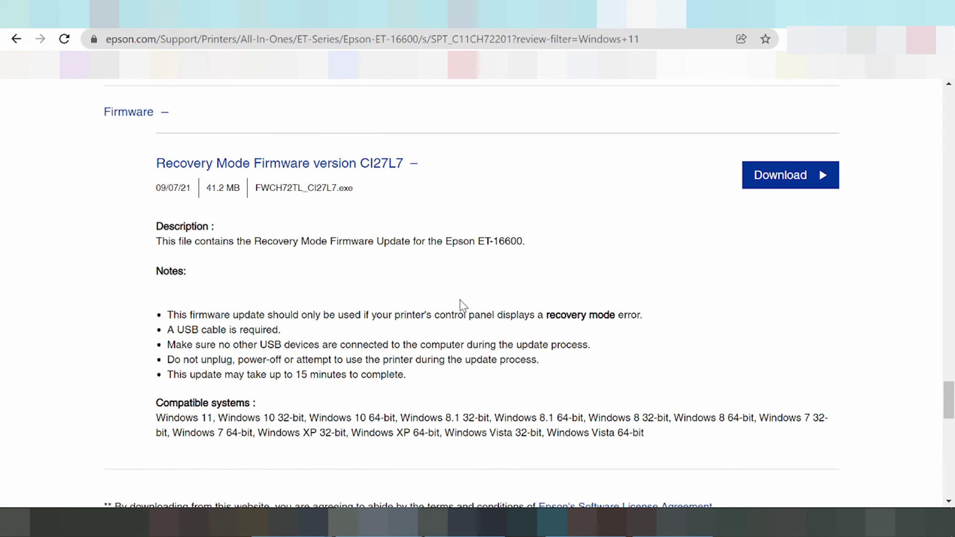
scroll(469, 308, up, 10)
scroll(475, 321, up, 15)
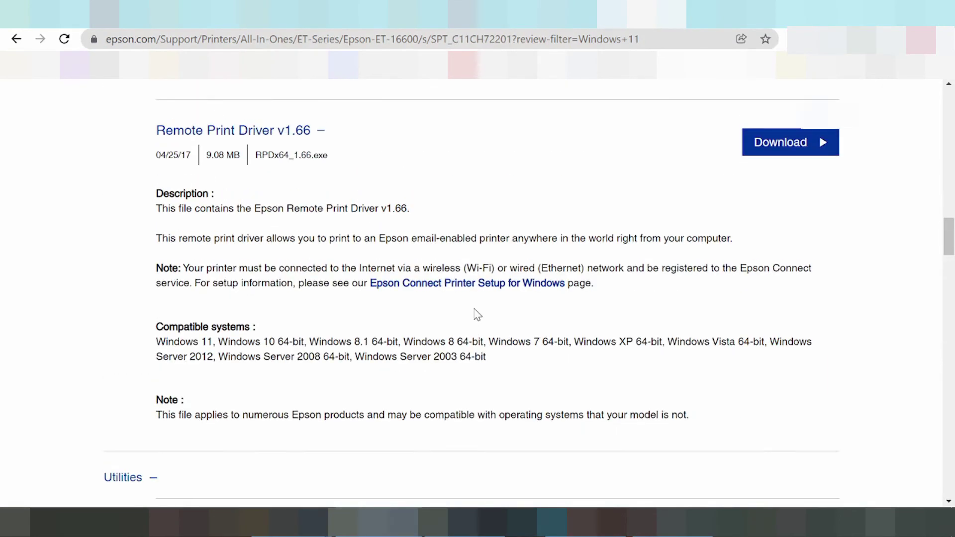
- Scroll up to the recommended Drivers and Utilities Combo Package Installer and highlight its included items
scroll(479, 308, up, 10)
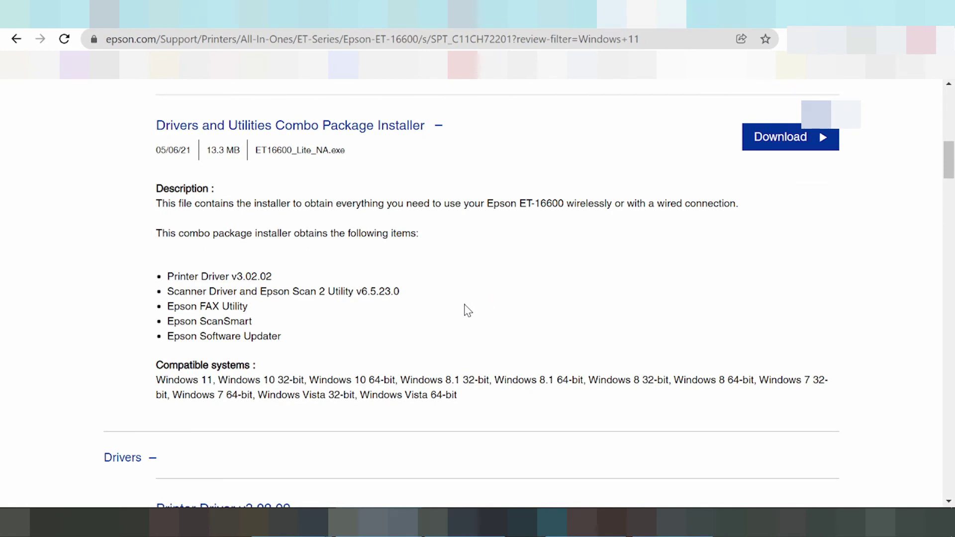
scroll(497, 296, up, 2)
scroll(432, 319, down, 1)
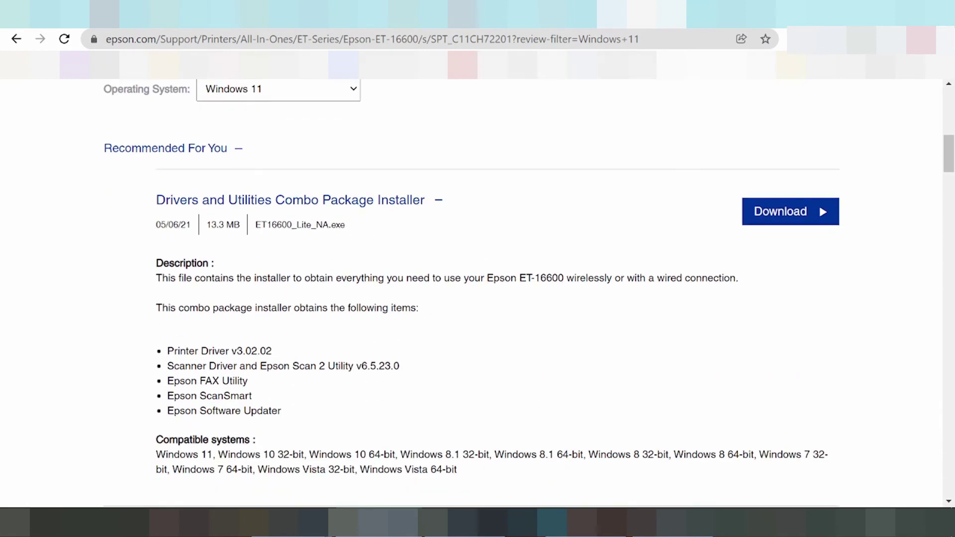
drag(198, 381, 215, 350)
click(277, 384)
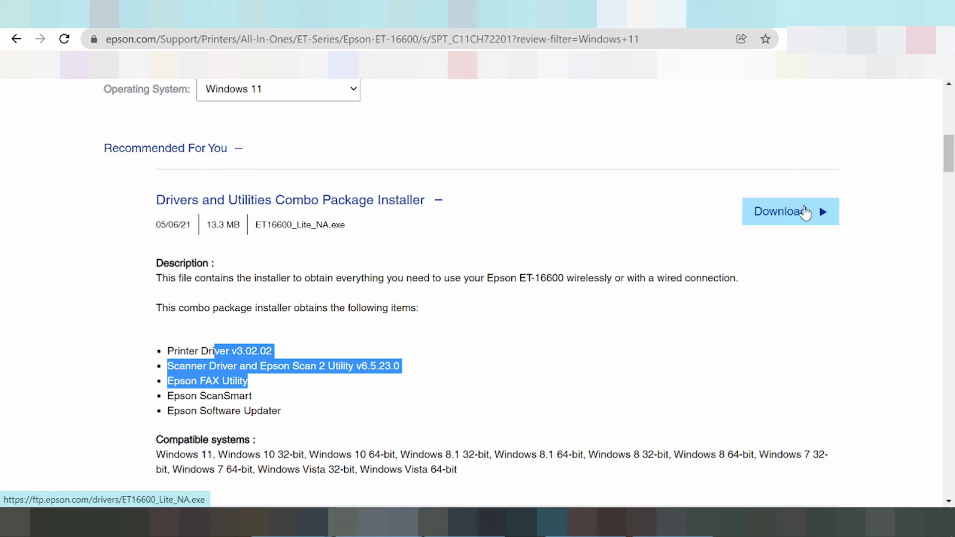
- Download the 13.3 MB ET16600_Lite_NA.exe combo package installer for Windows 11
click(771, 219)
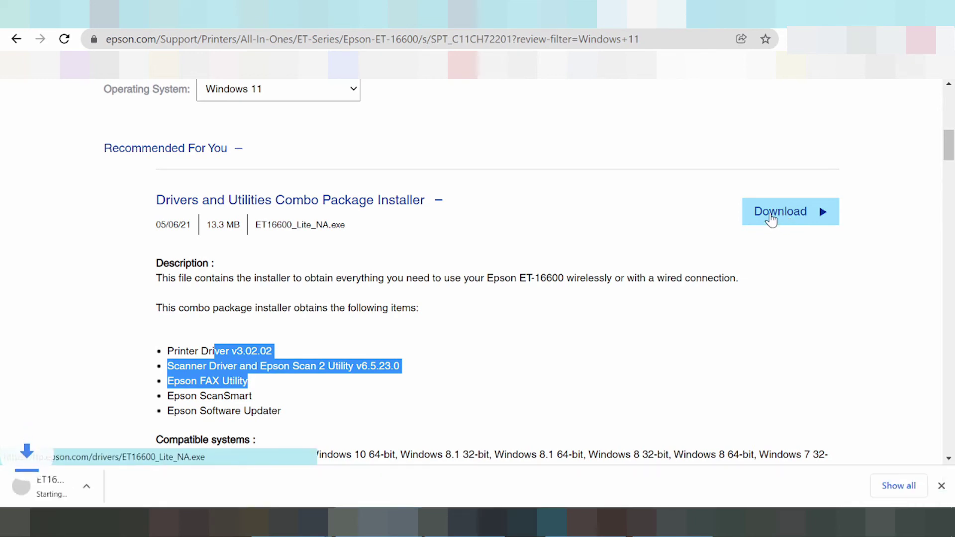